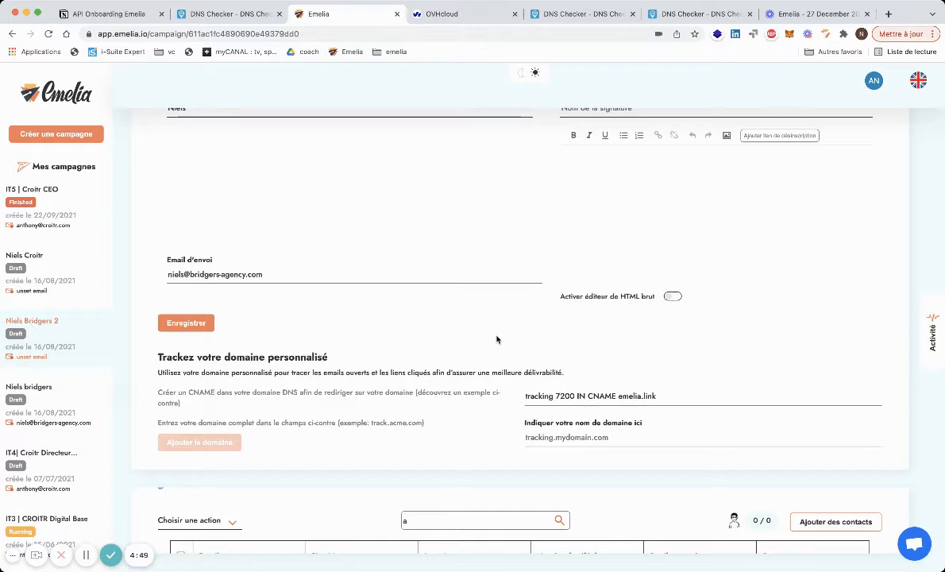
# - Review the campaign's Mail d'envoi settings and its custom tracking domain section
pyautogui.scroll(1, 409, 346)
pyautogui.scroll(5, 409, 345)
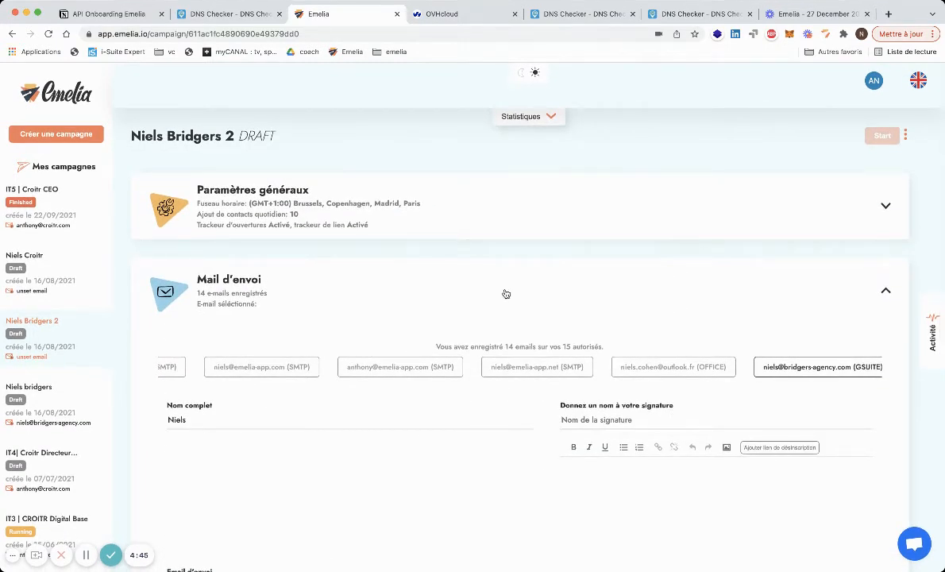
pyautogui.scroll(-4, 506, 294)
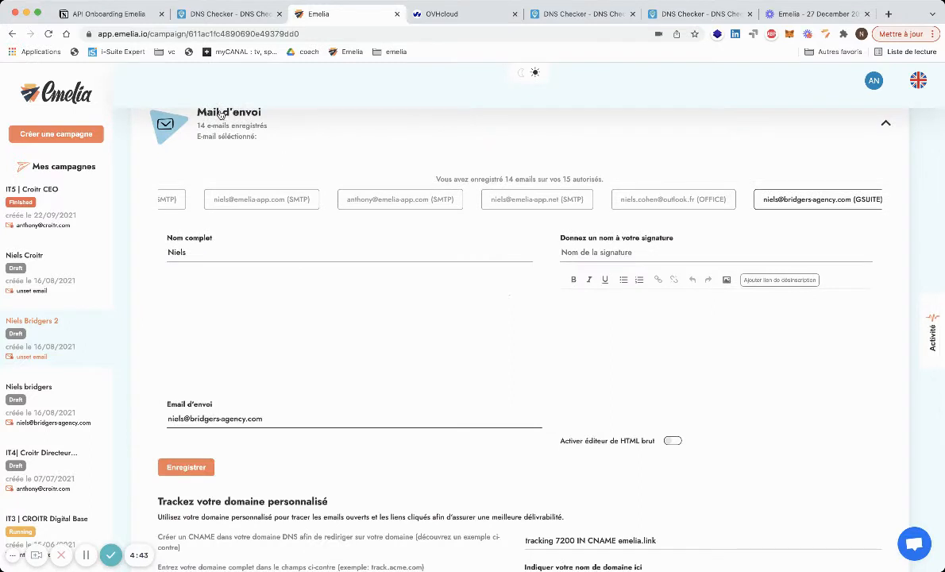
pyautogui.scroll(-3, 363, 329)
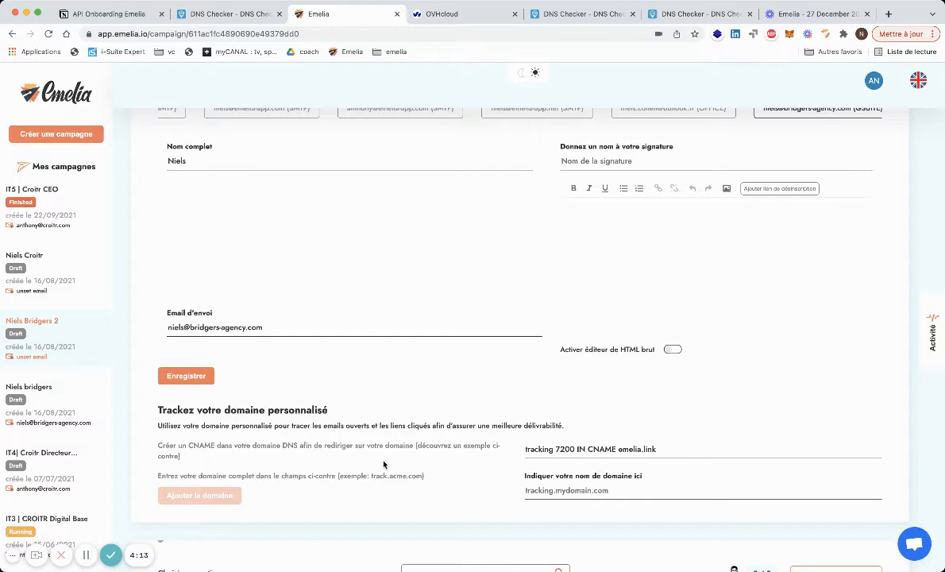
# - Switch to OVHcloud and start a new CNAME entry in the DNS zone of kodler.io
pyautogui.click(450, 16)
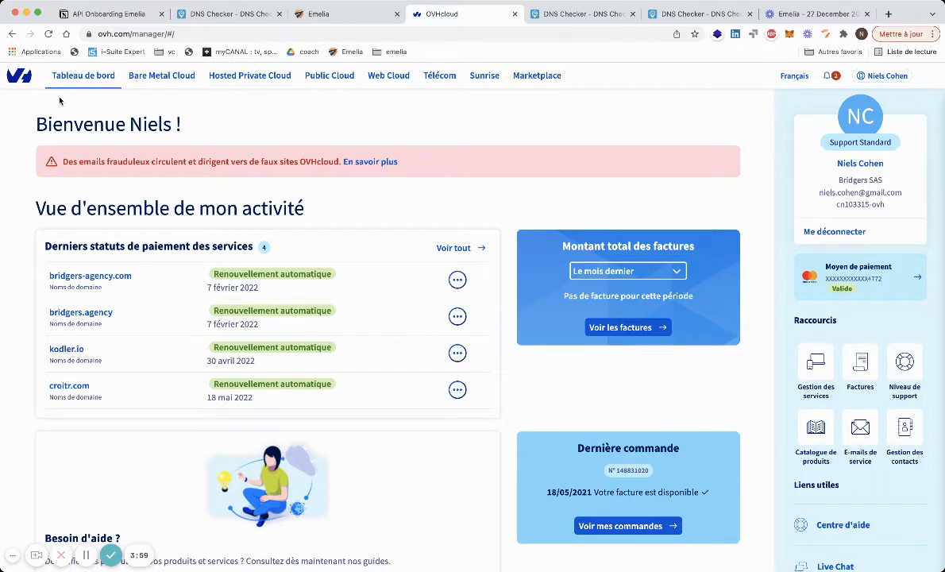
pyautogui.click(71, 356)
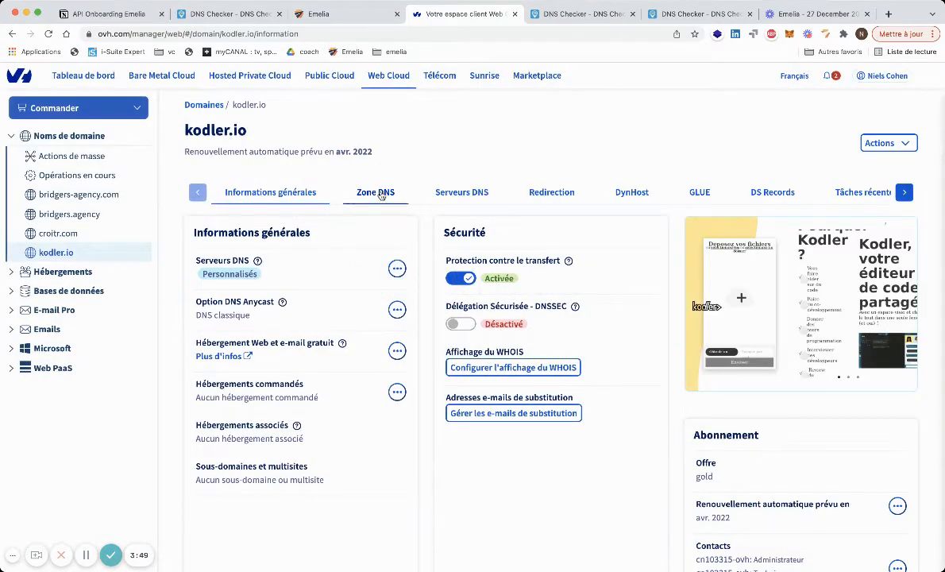
pyautogui.click(382, 194)
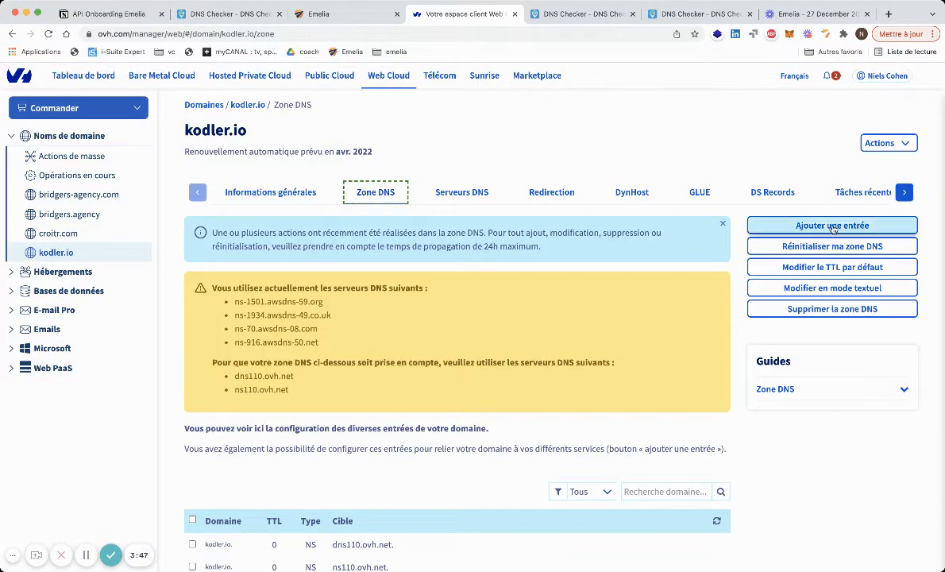
pyautogui.click(833, 226)
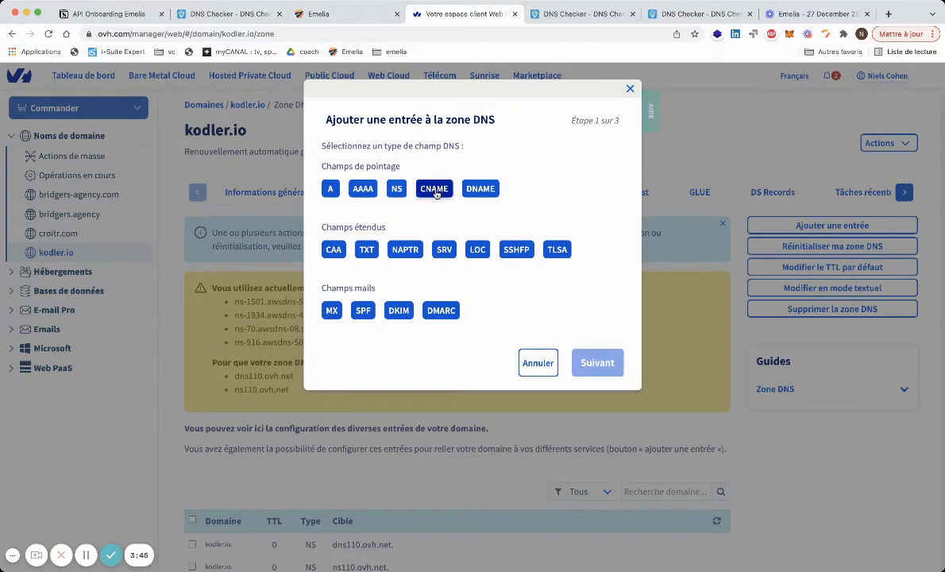
pyautogui.click(419, 186)
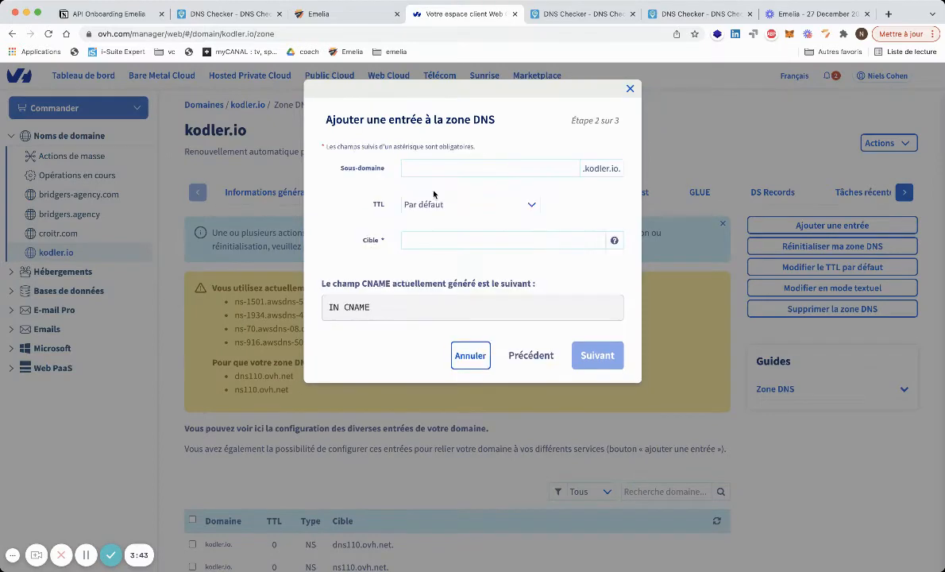
# - Check the CNAME example in Emelia, and fill the OVHcloud entry with subdomain tracking2 and target "emelia.link."
pyautogui.click(354, 14)
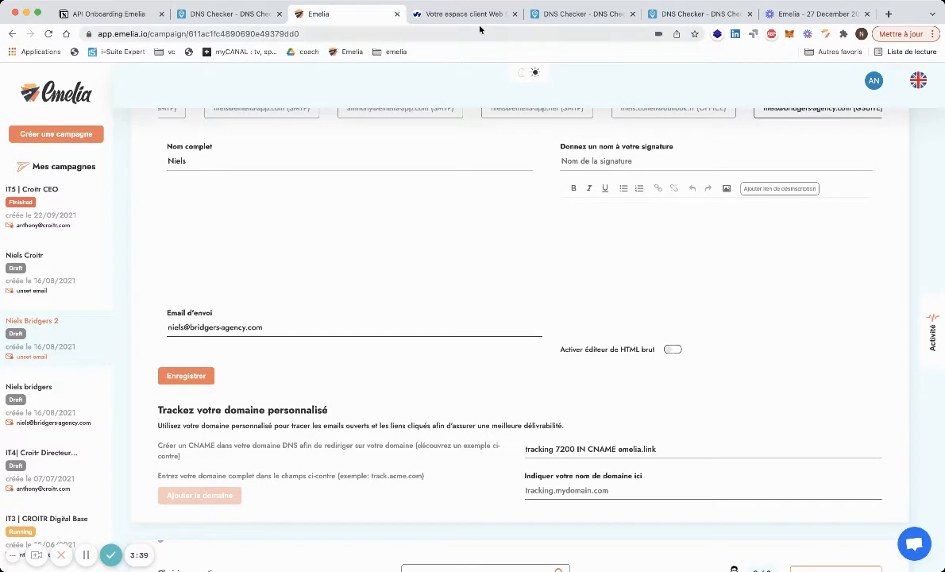
pyautogui.click(448, 16)
pyautogui.click(429, 167)
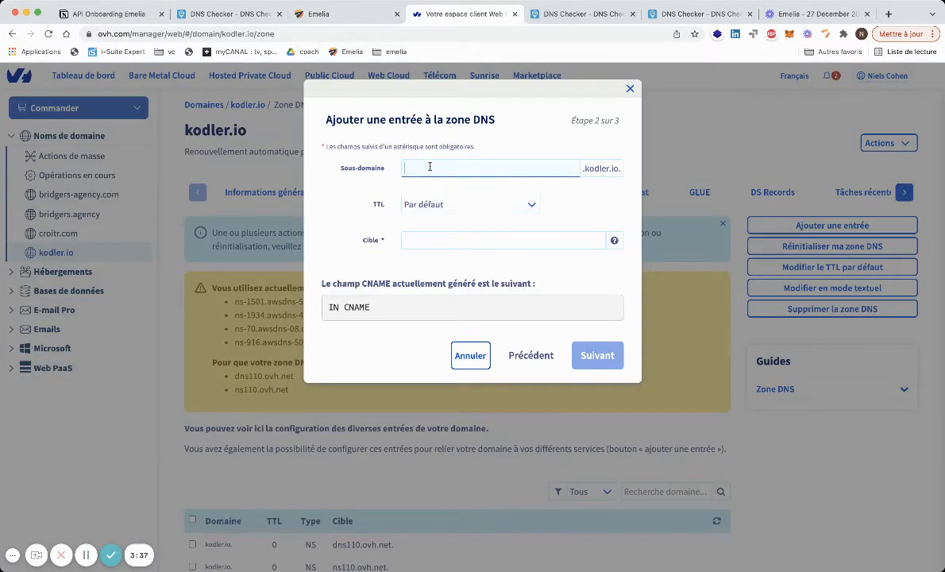
pyautogui.write('tracking')
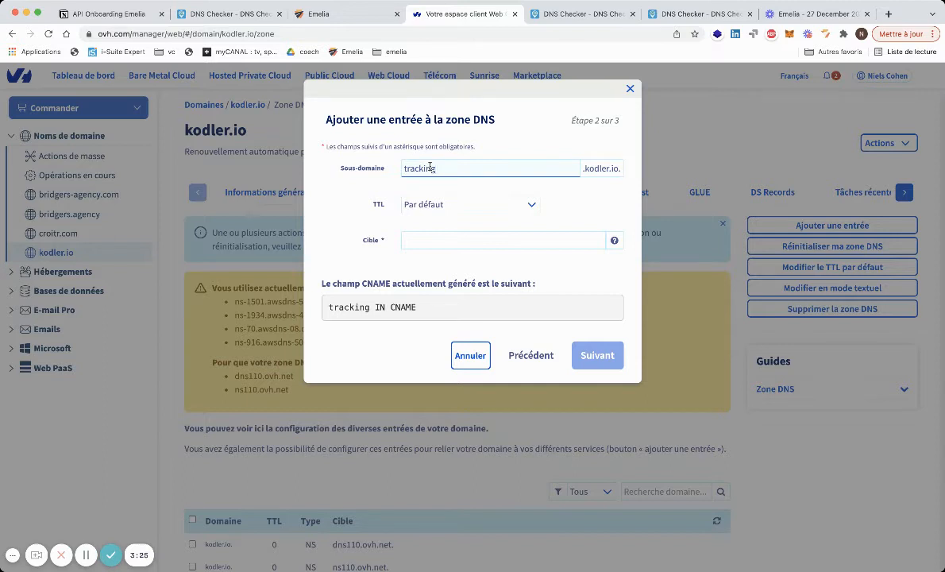
pyautogui.write('2')
pyautogui.click(449, 245)
pyautogui.write('emel')
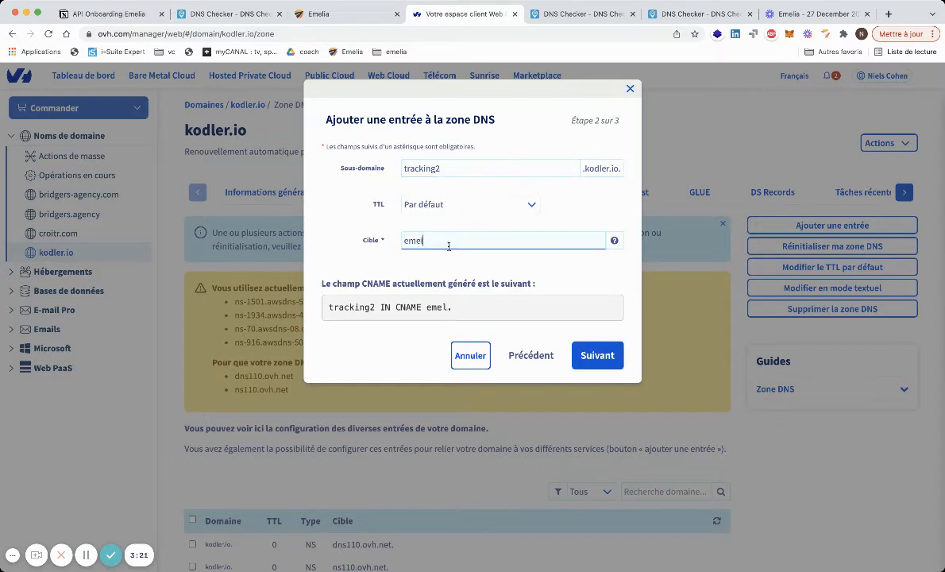
pyautogui.write('ia.link')
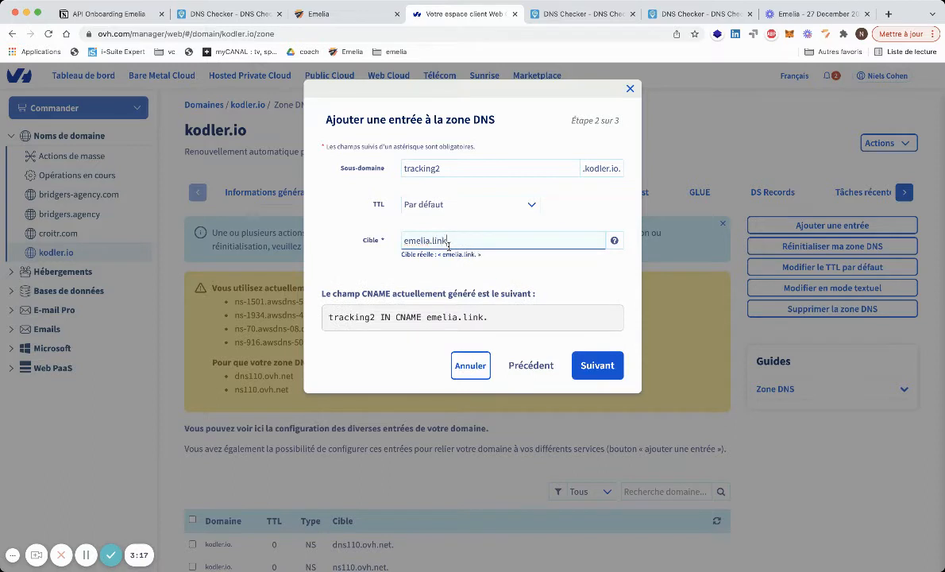
pyautogui.write('.')
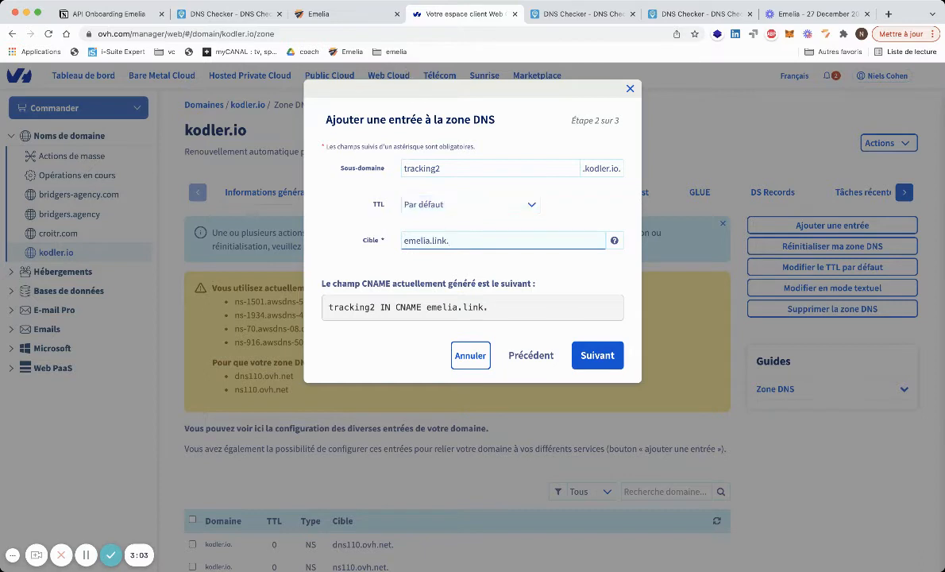
# - Give the CNAME entry a custom TTL of 7200 seconds, following the example record in Emelia
pyautogui.click(318, 14)
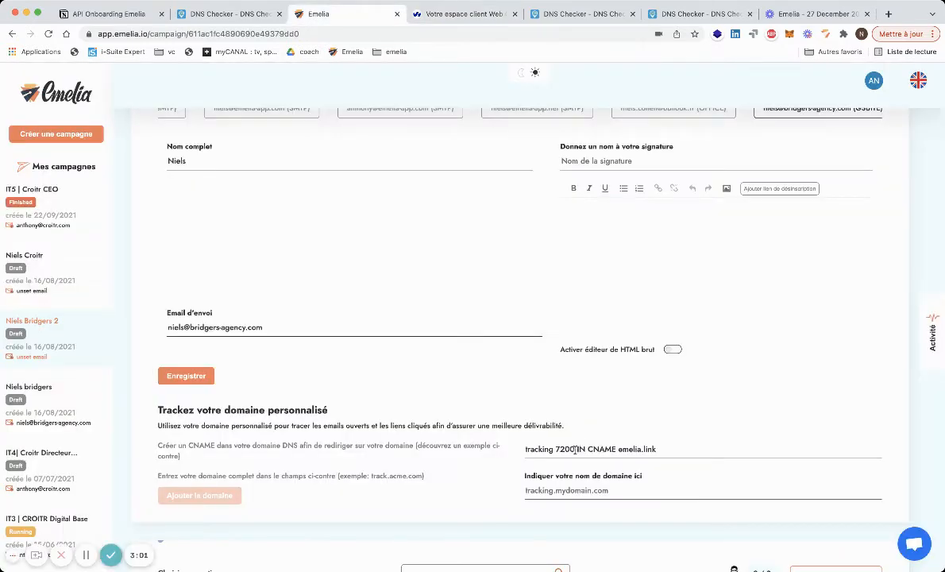
pyautogui.doubleClick(565, 448)
pyautogui.click(475, 13)
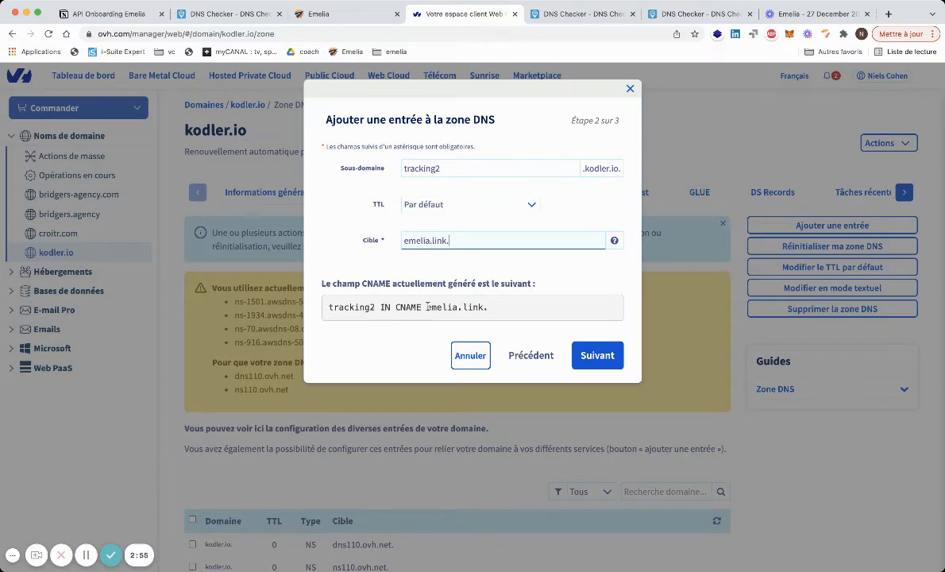
pyautogui.click(344, 15)
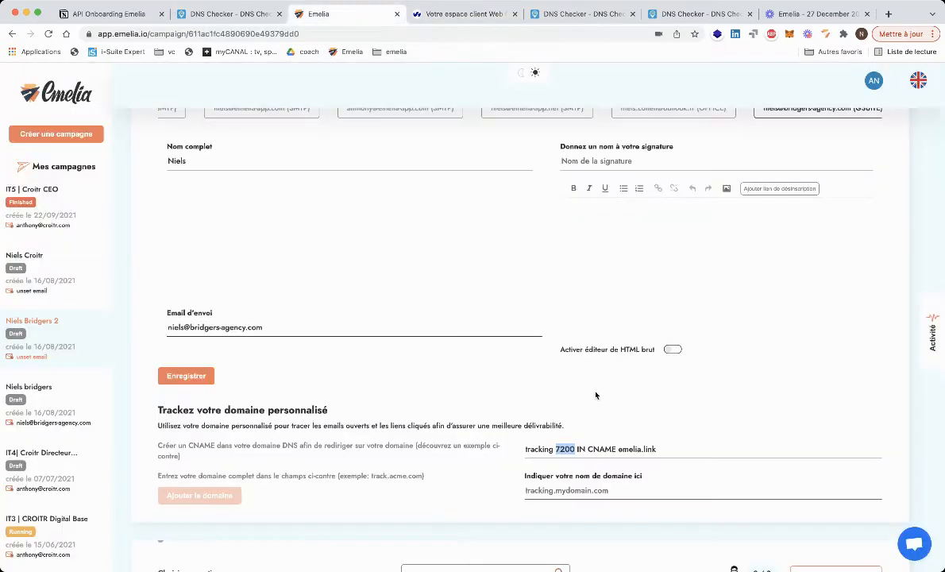
pyautogui.click(463, 15)
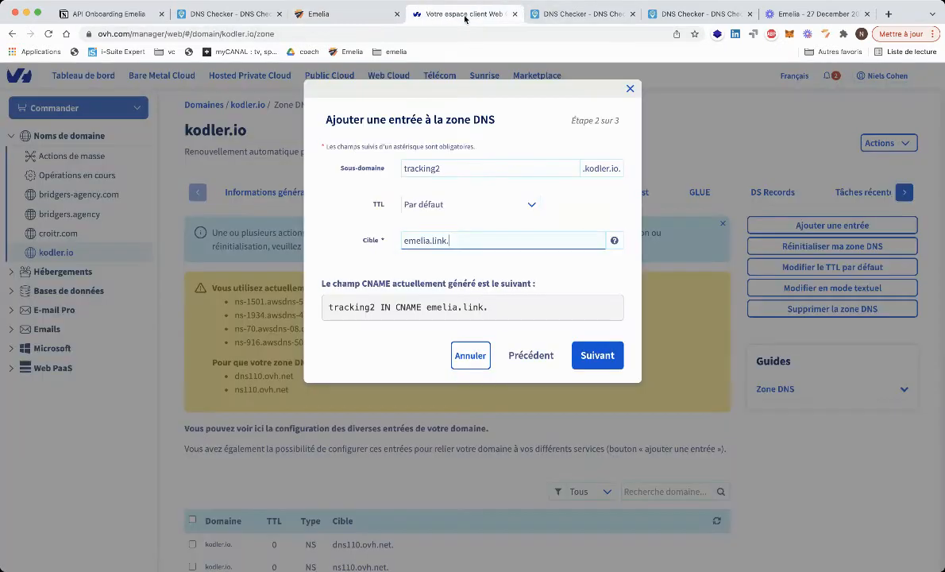
pyautogui.click(472, 208)
pyautogui.click(473, 224)
pyautogui.moveTo(576, 205); pyautogui.dragTo(549, 209)
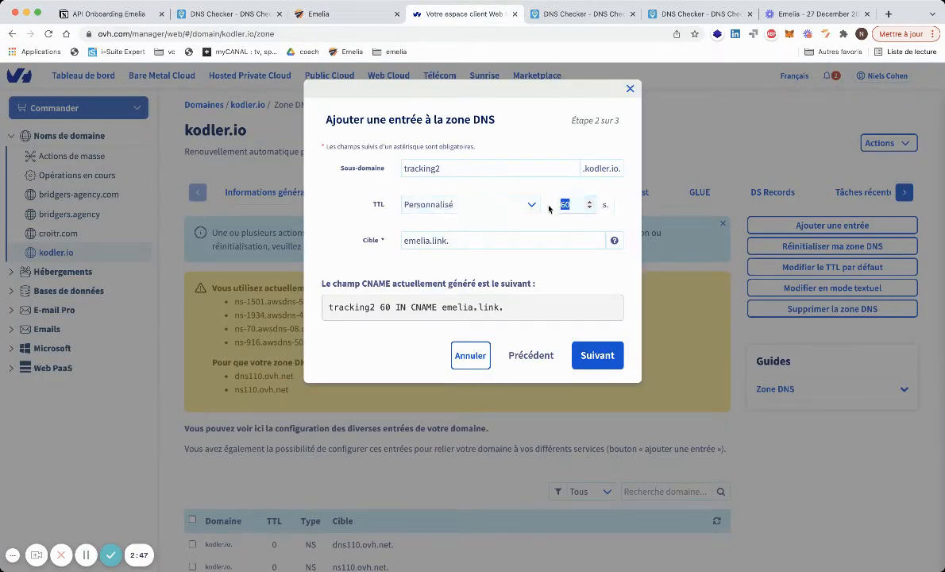
pyautogui.write('7200')
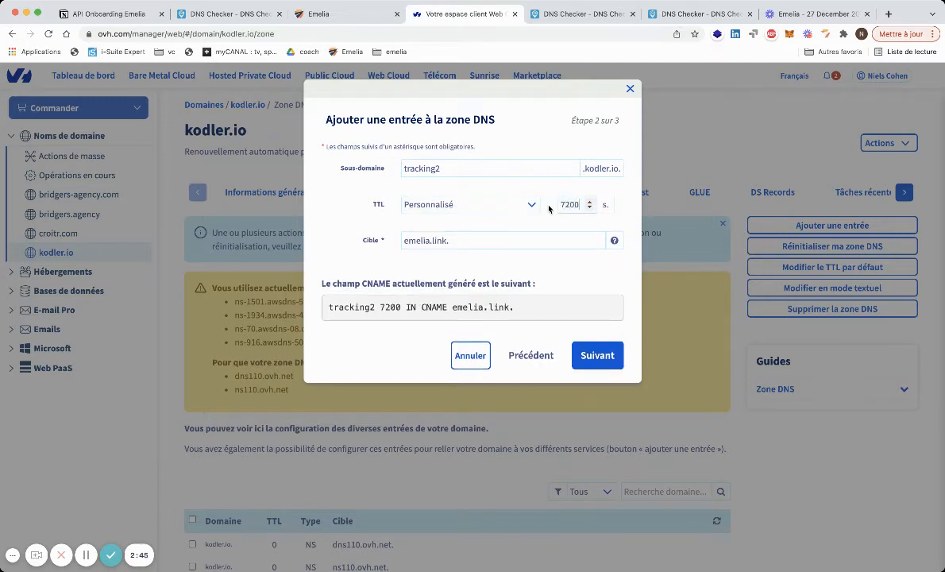
pyautogui.click(346, 14)
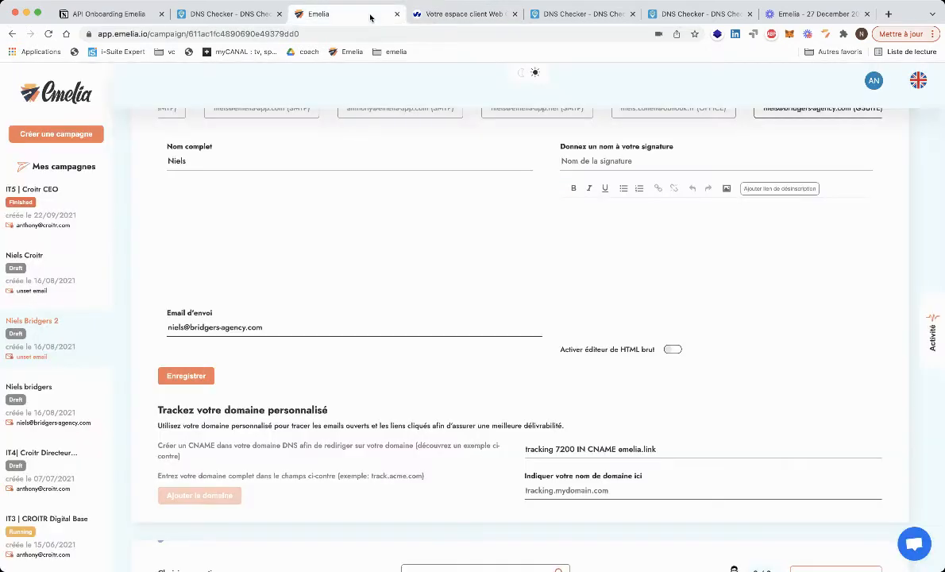
pyautogui.click(450, 18)
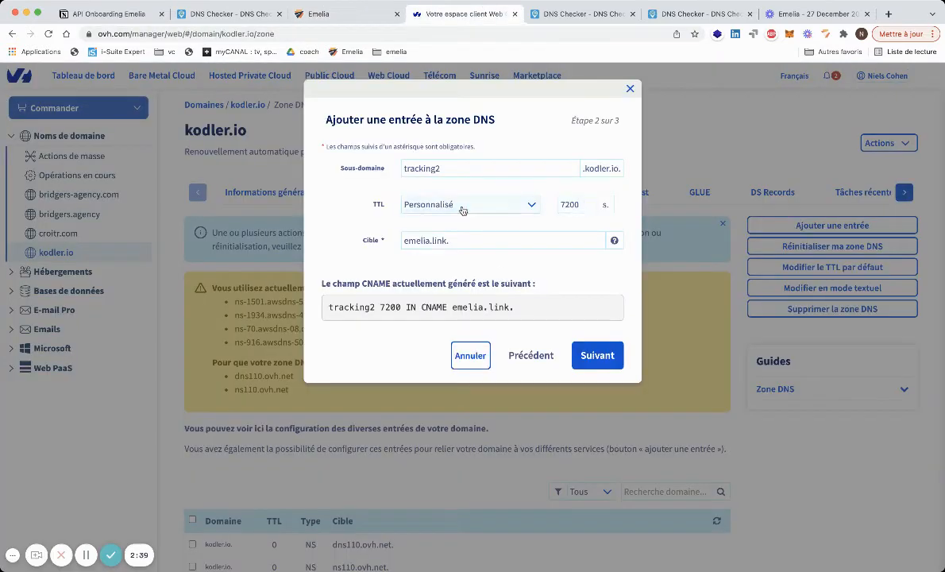
# - Set the TTL to Par défaut and validate the CNAME entry, copying its domain "tracking2.kodler.io." from the summary
pyautogui.click(437, 197)
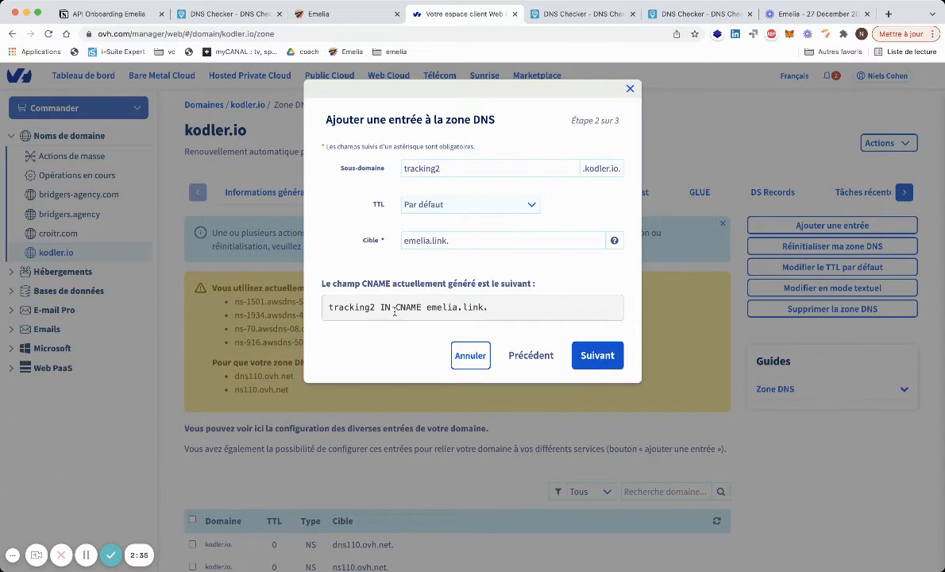
pyautogui.click(589, 356)
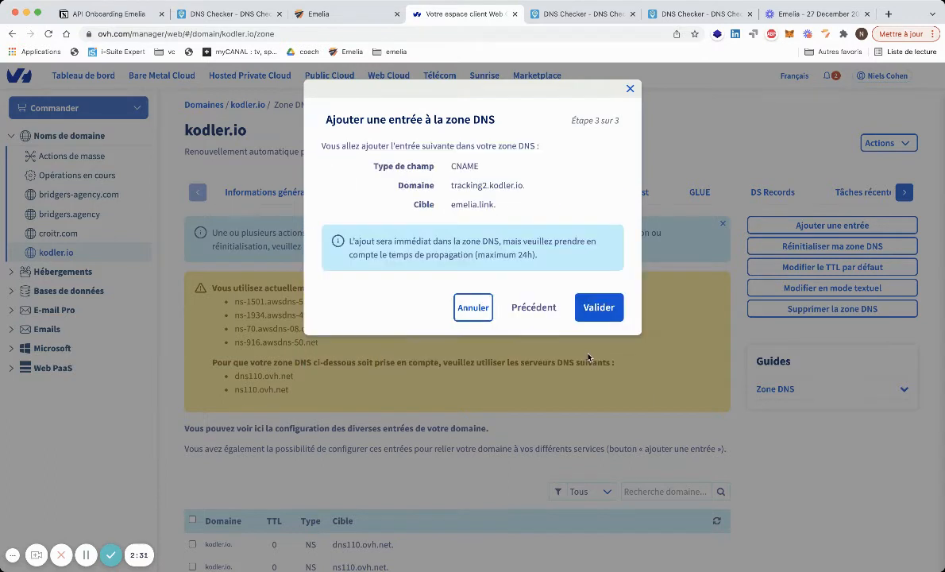
pyautogui.moveTo(404, 242); pyautogui.dragTo(469, 252)
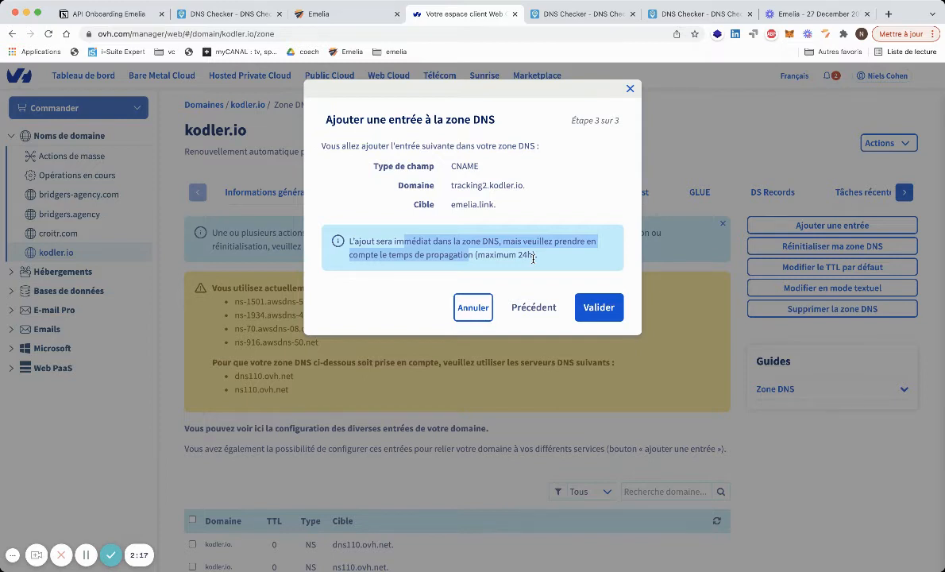
pyautogui.tripleClick(499, 186)
pyautogui.press('super+c')
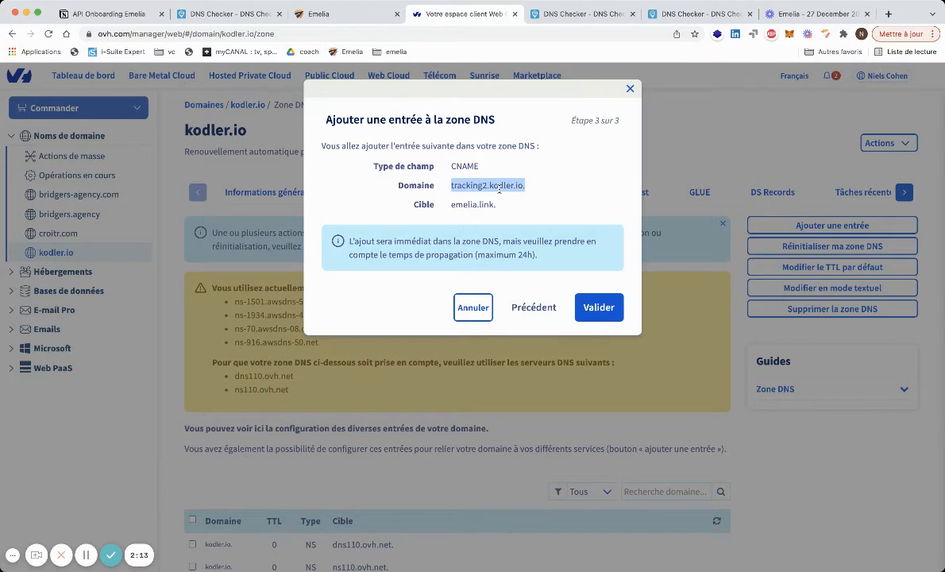
pyautogui.click(598, 314)
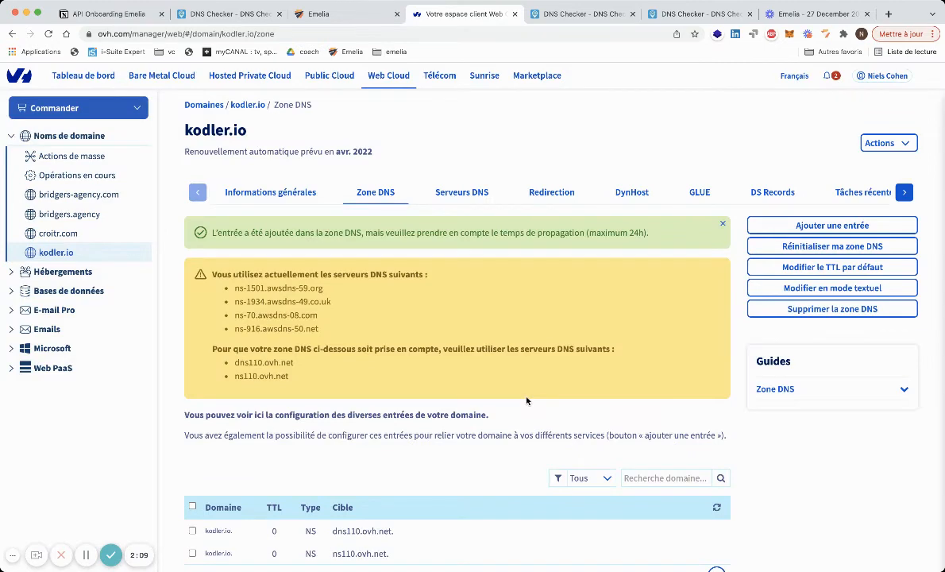
# - Switch to Emelia and add tracking2.kodler.io, without the trailing dot, as the custom tracking domain
pyautogui.click(328, 18)
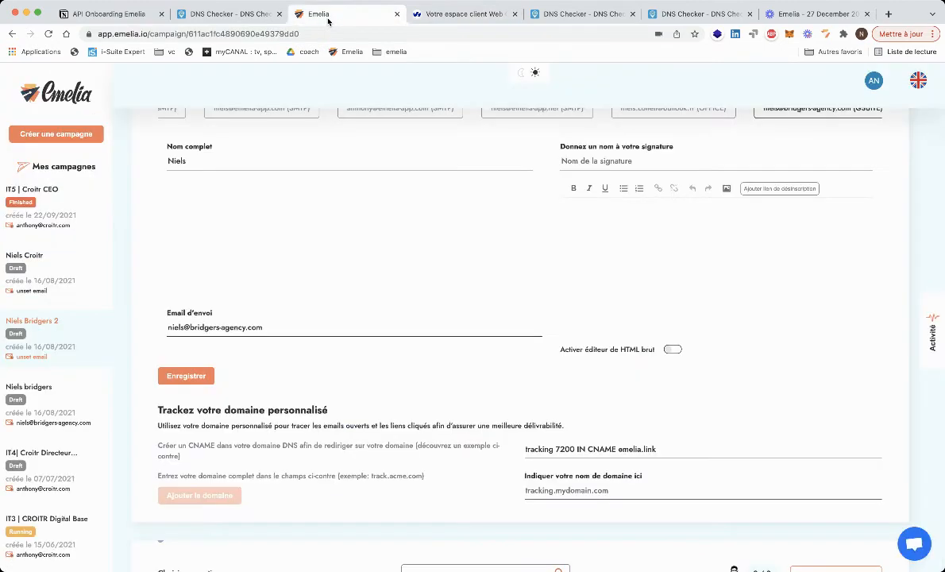
pyautogui.click(551, 492)
pyautogui.press('super+v')
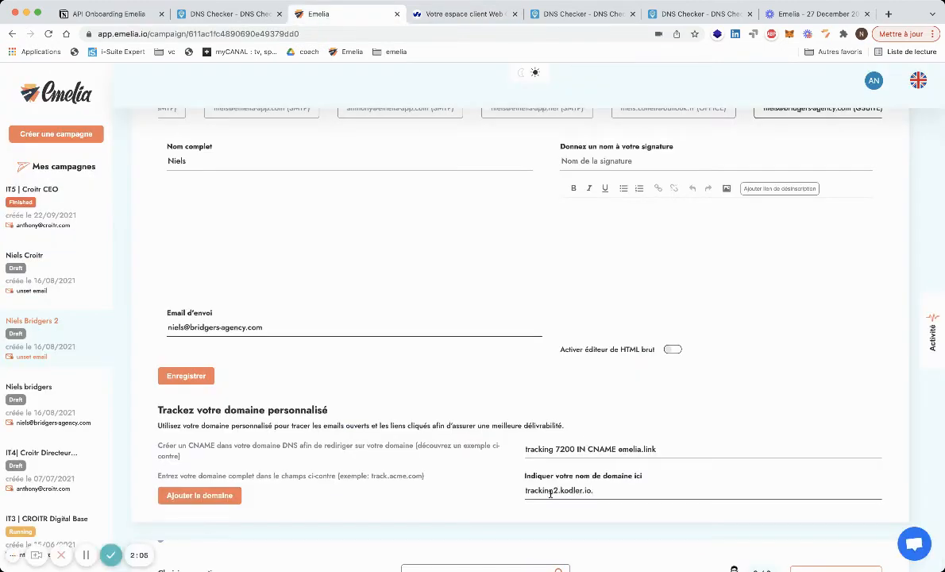
pyautogui.press('BackSpace')
pyautogui.click(220, 495)
# - In DNS Checker, examine the CNAME propagation of track.kodler.io and open the existing check of trackingwrong.kodler.io
pyautogui.click(198, 15)
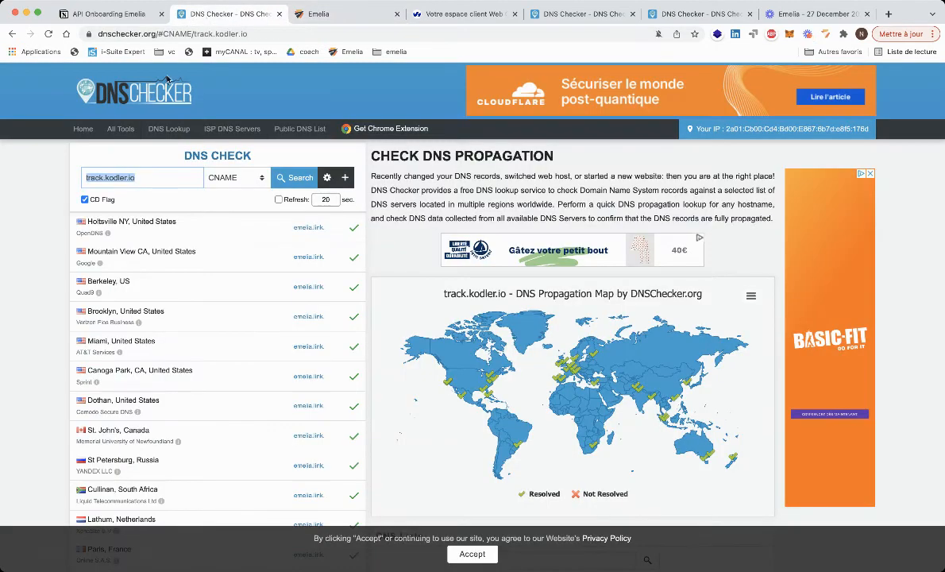
pyautogui.click(146, 179)
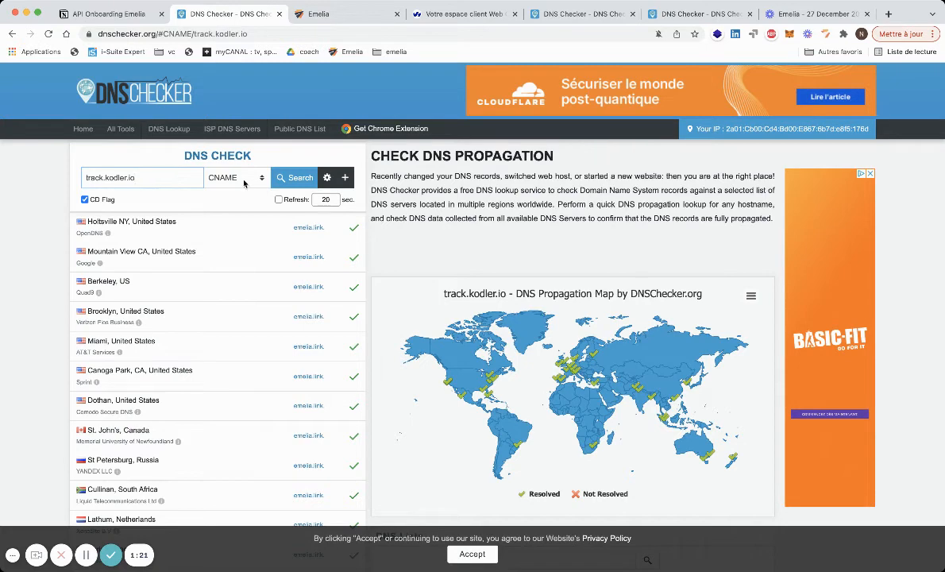
pyautogui.click(299, 184)
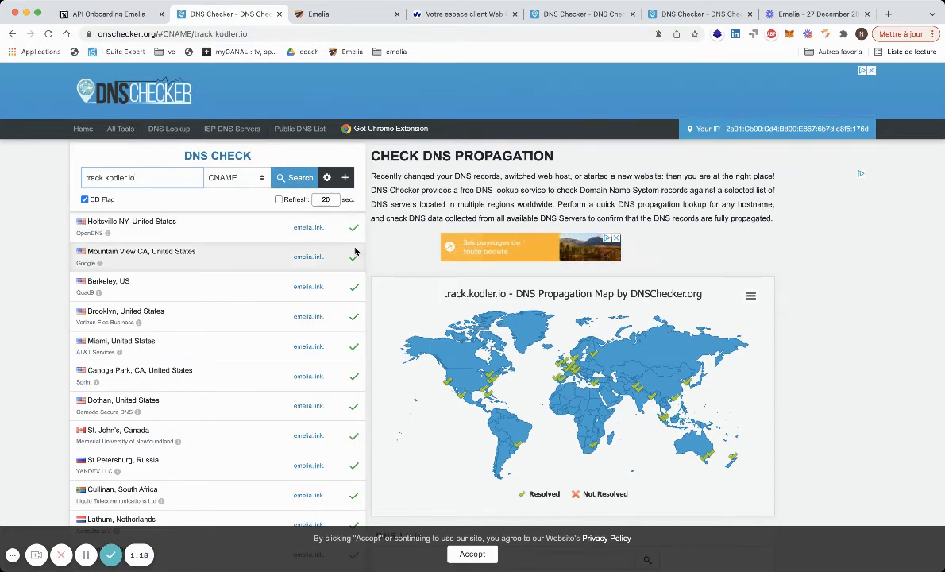
pyautogui.scroll(-10, 363, 401)
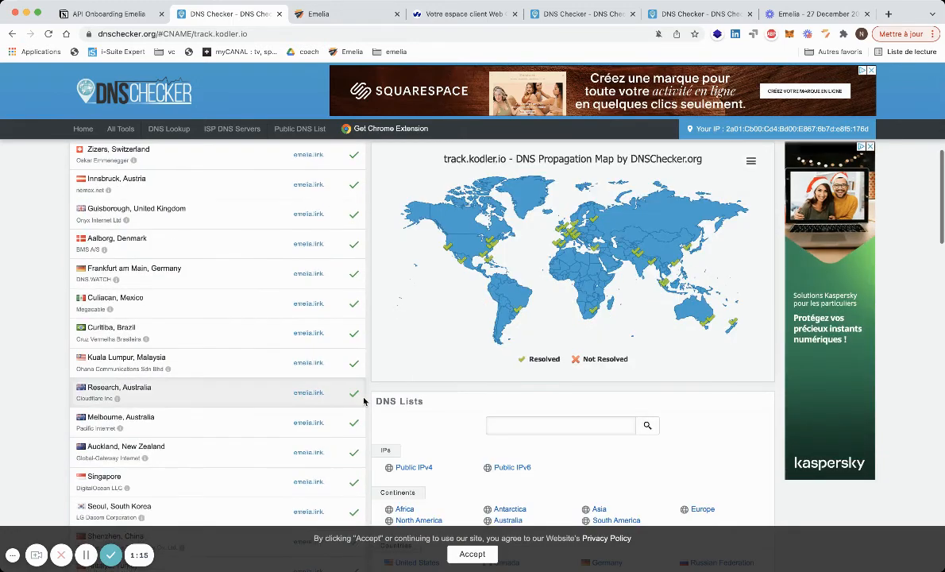
pyautogui.scroll(10, 364, 401)
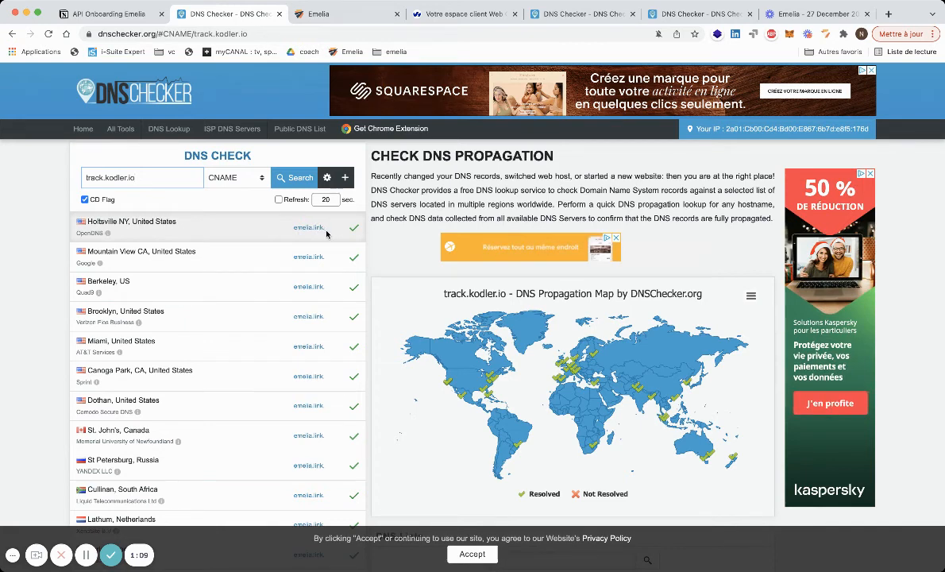
pyautogui.click(581, 14)
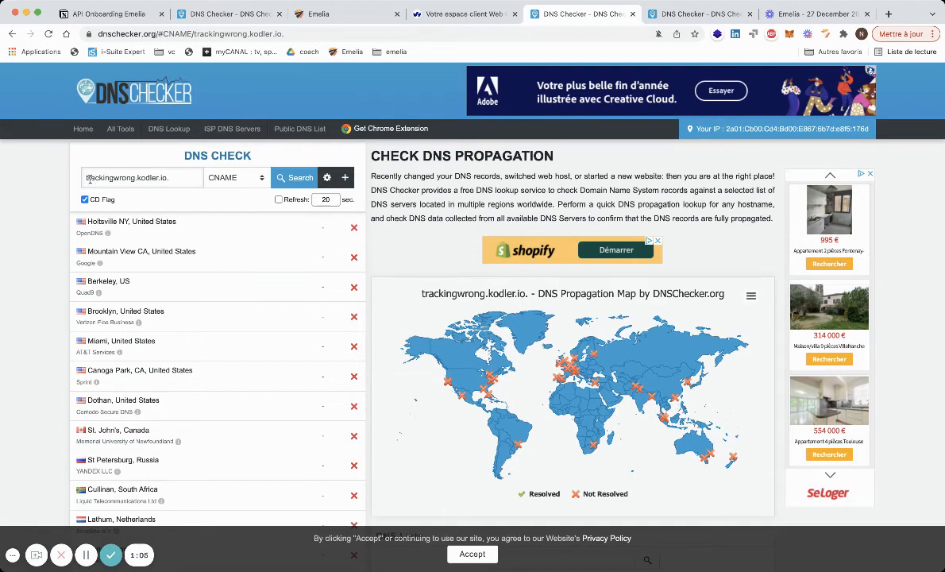
# - Examine the CNAME results for trackingwrong.kodler.io. and compare them with the existing check of track.kodler.io
pyautogui.moveTo(85, 178); pyautogui.dragTo(145, 179)
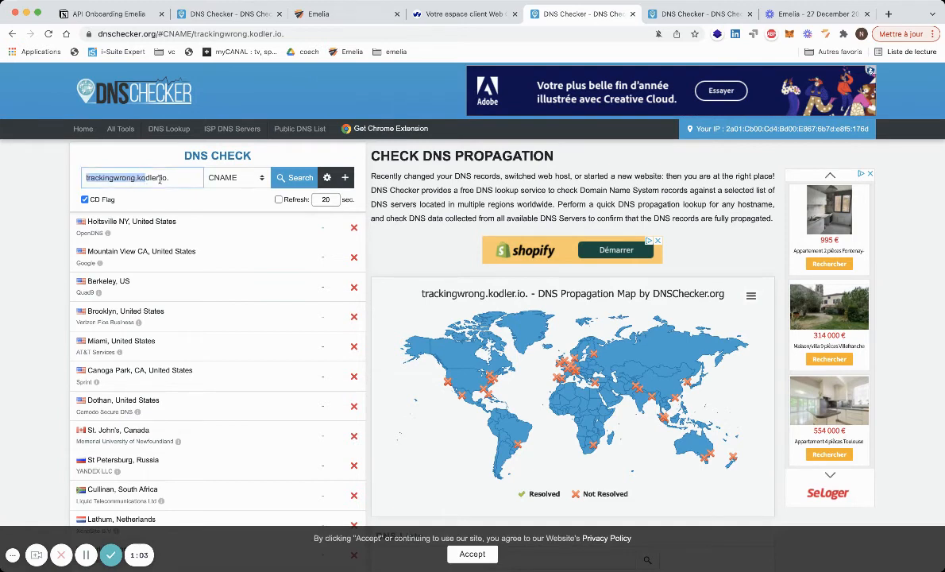
pyautogui.click(176, 178)
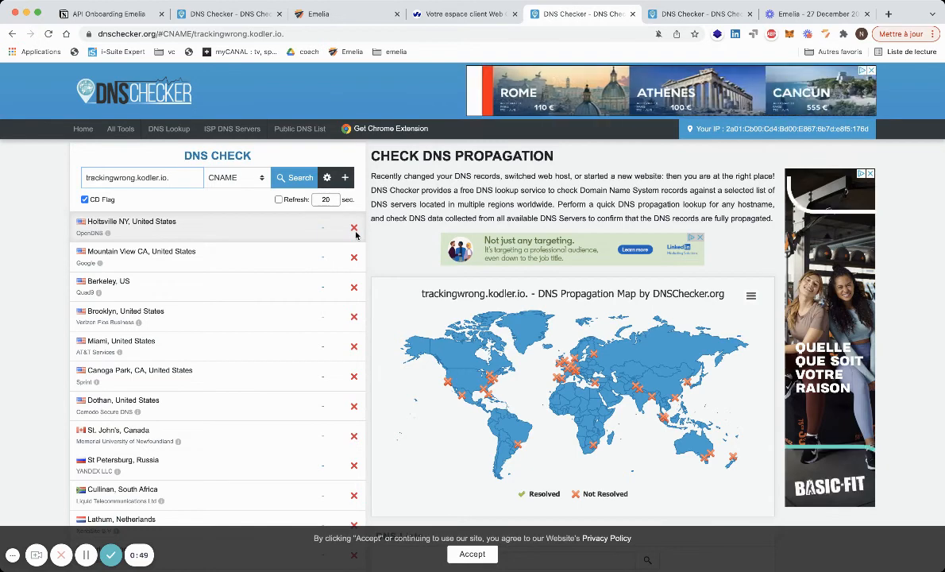
pyautogui.click(229, 15)
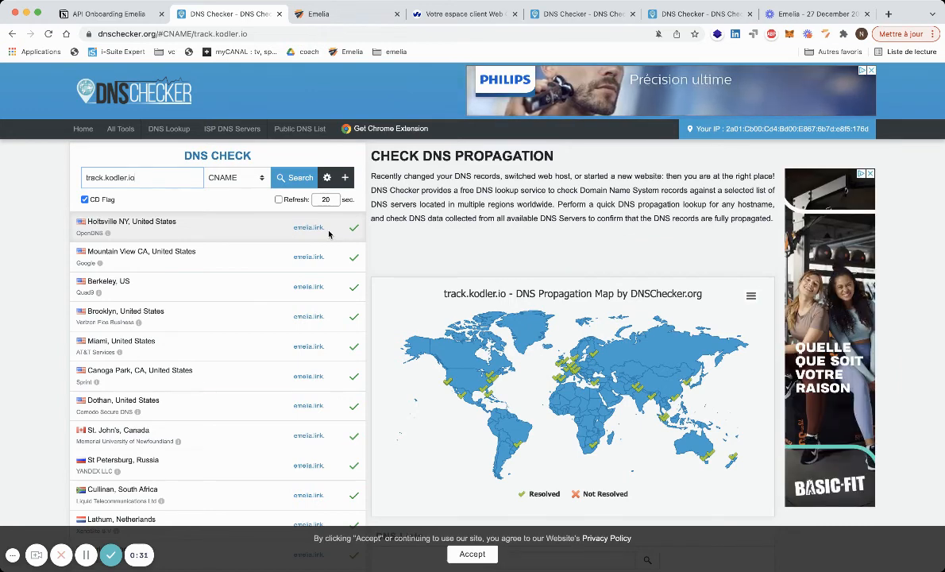
# - Switch to OVHcloud and start another CNAME entry in the kodler.io DNS zone with the target "emelia.link.", including the trailing dot
pyautogui.click(465, 15)
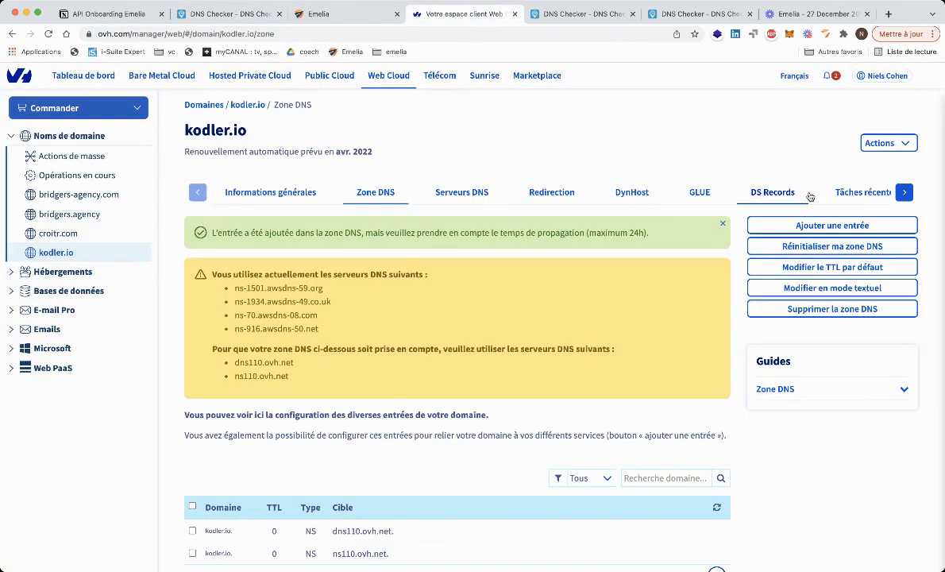
pyautogui.click(805, 225)
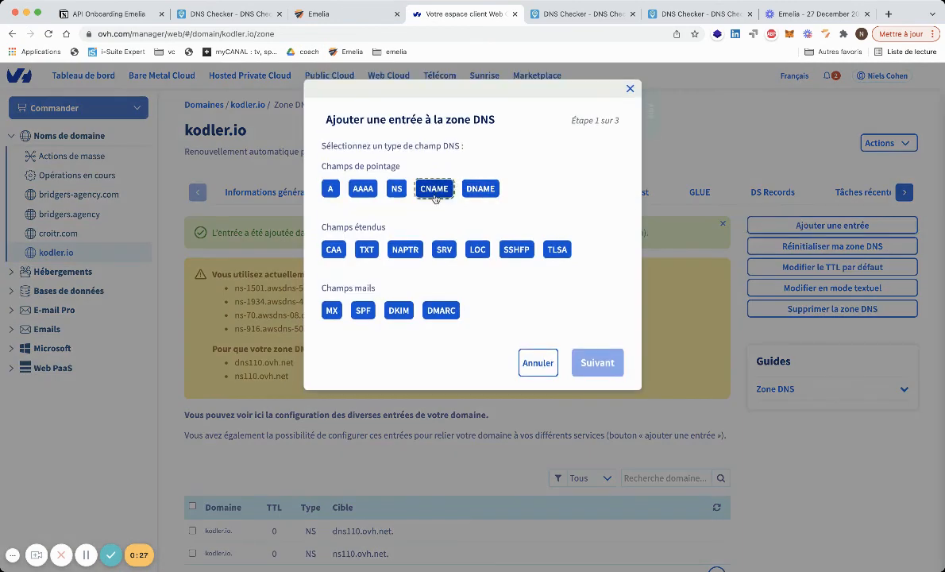
pyautogui.click(435, 176)
pyautogui.click(454, 242)
pyautogui.write('emeli')
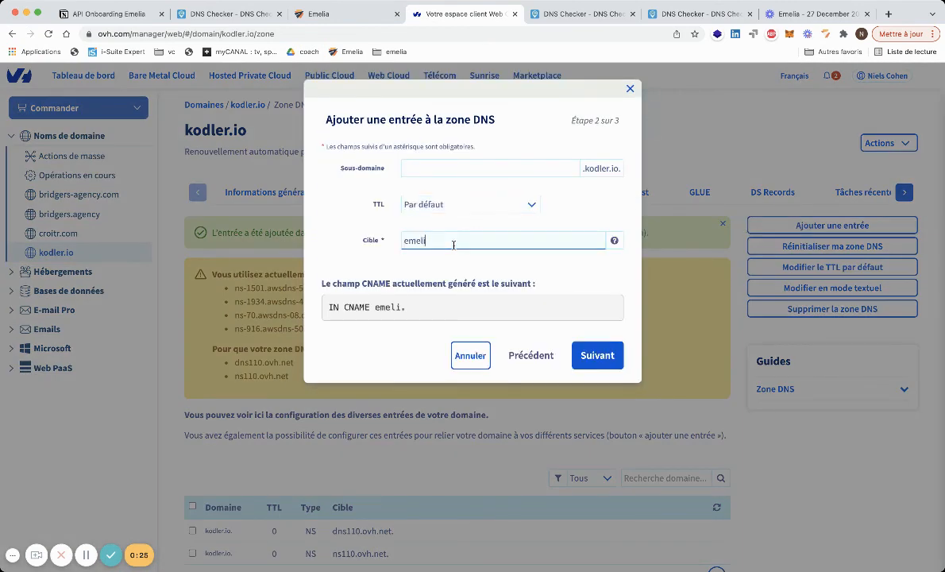
pyautogui.write('a.link')
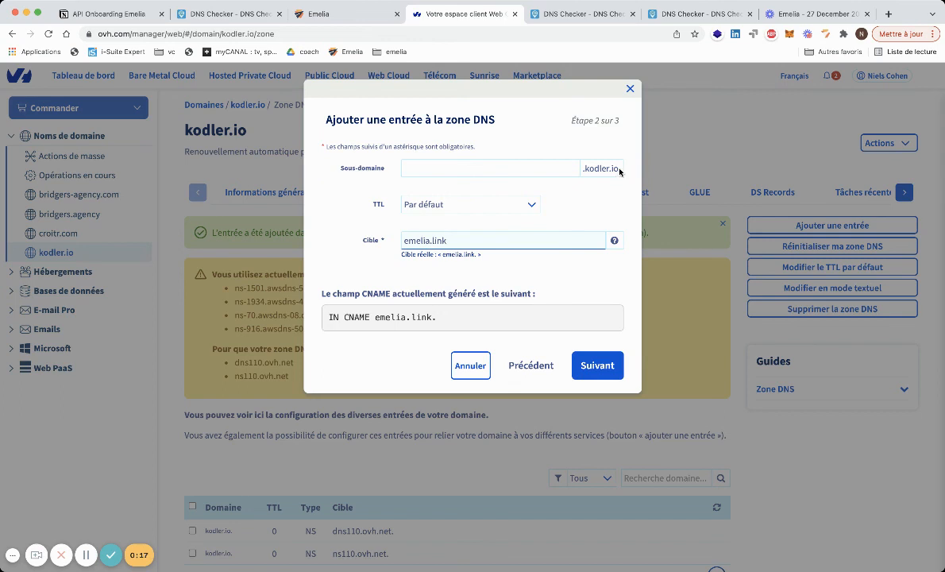
pyautogui.moveTo(618, 170); pyautogui.dragTo(584, 172)
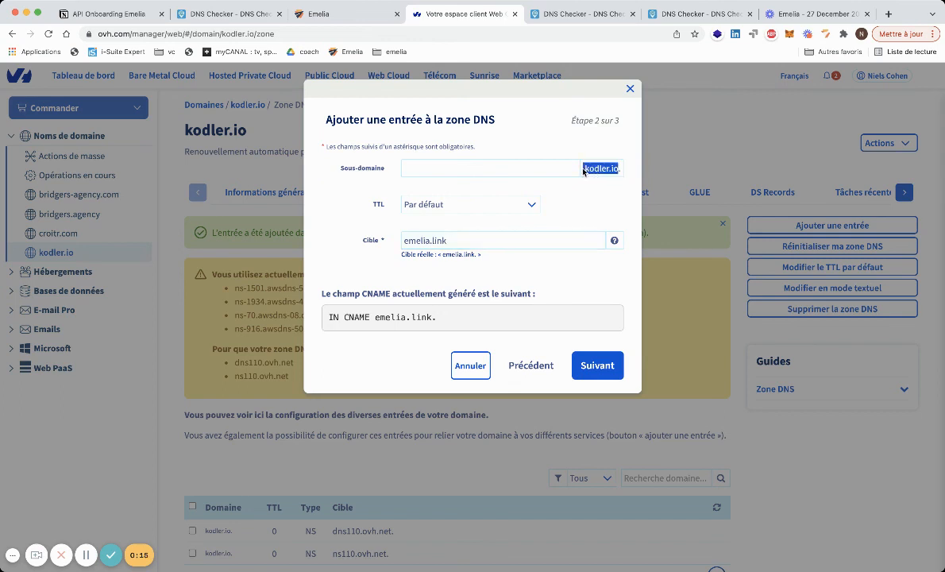
pyautogui.click(458, 239)
pyautogui.write('.')
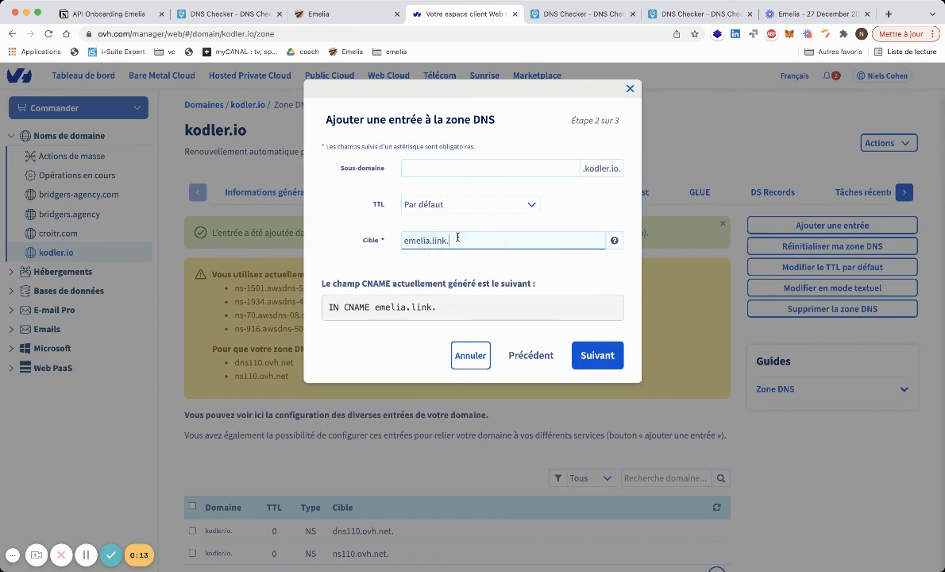
# - Validate the CNAME entry with the subdomain t and return to the track.kodler.io check in DNS Checker
pyautogui.click(433, 167)
pyautogui.write('t')
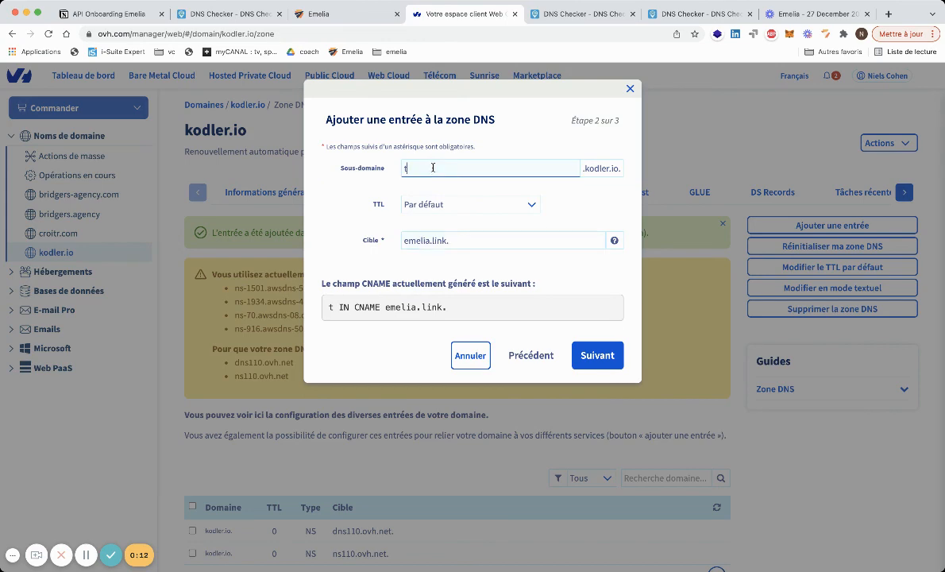
pyautogui.click(601, 359)
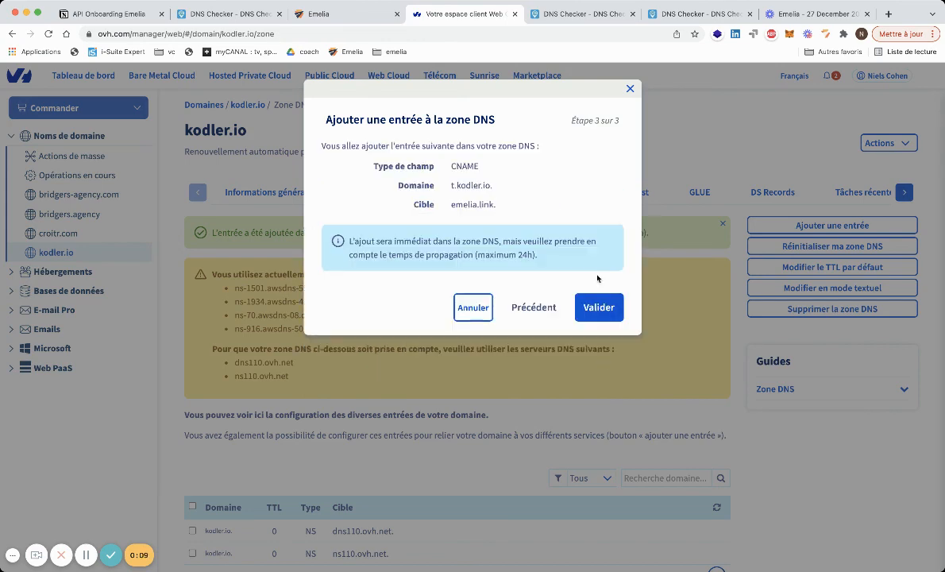
pyautogui.click(599, 305)
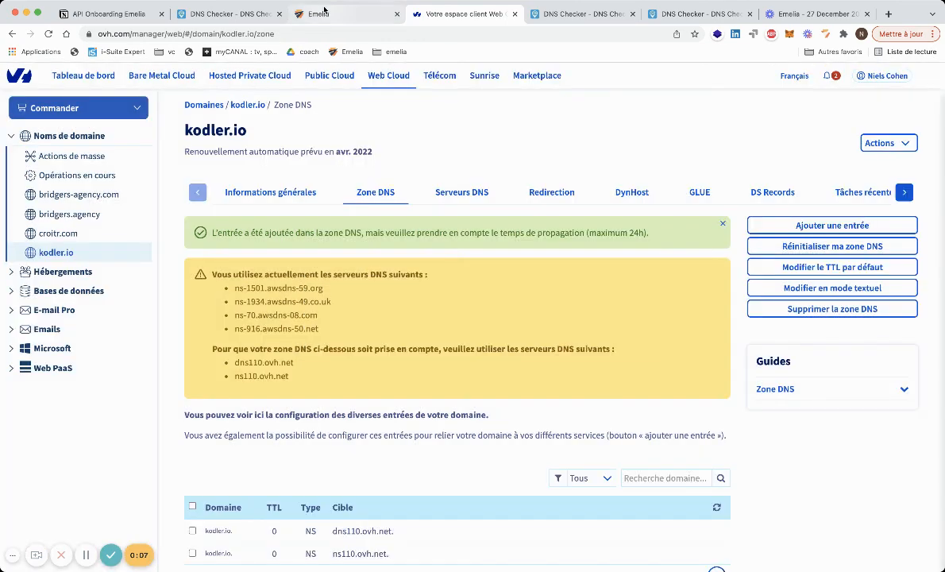
pyautogui.click(227, 14)
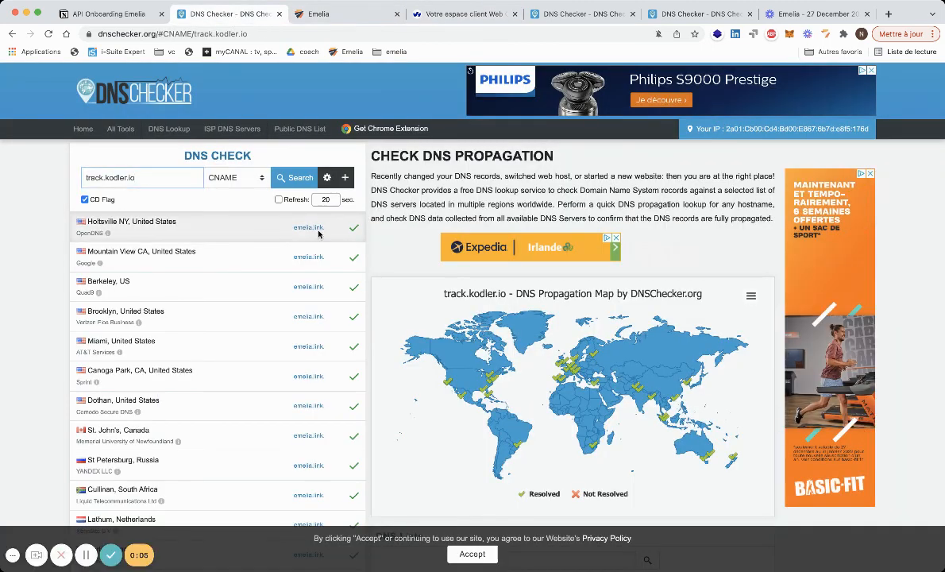